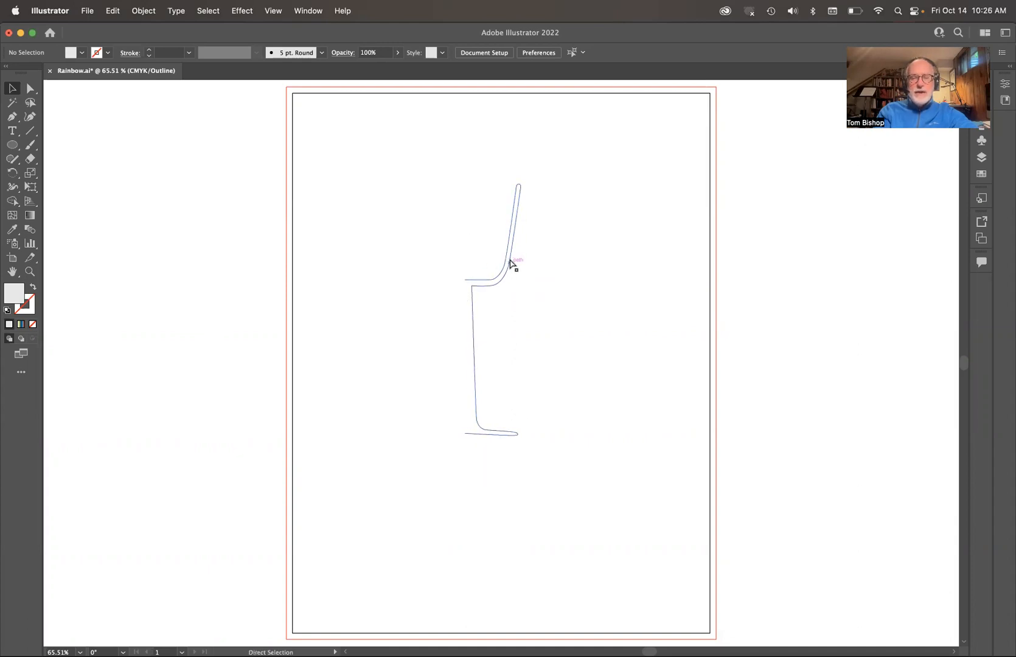
Step: Switch the artwork from outline to preview and apply the 3D Revolve effect to the goblet's half profile
{"action": "key", "text": "super+y"}
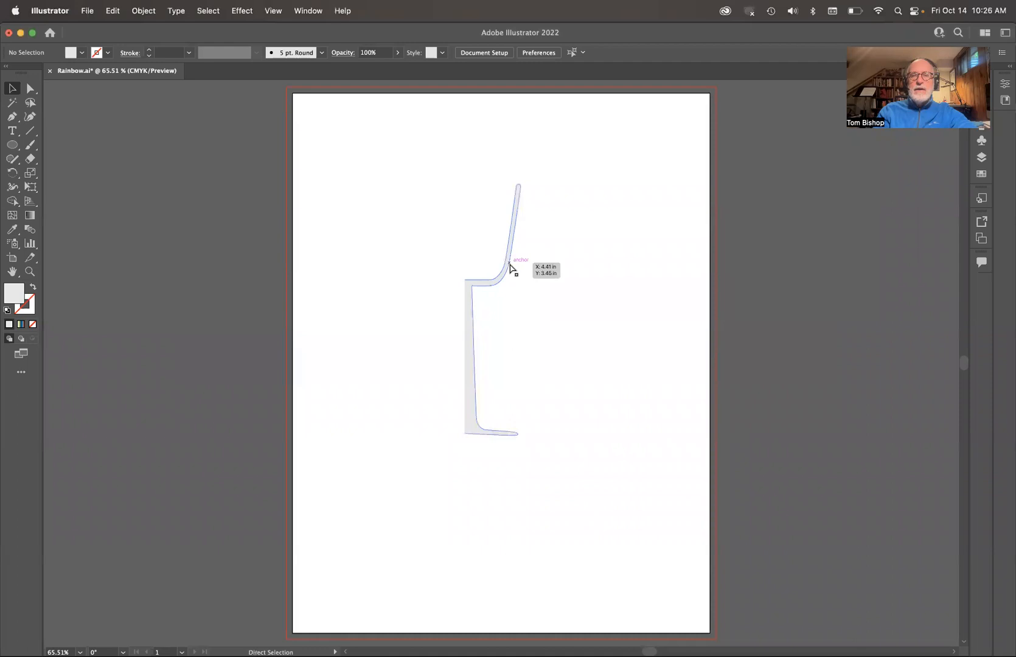
{"action": "left_click", "coordinate": [516, 268]}
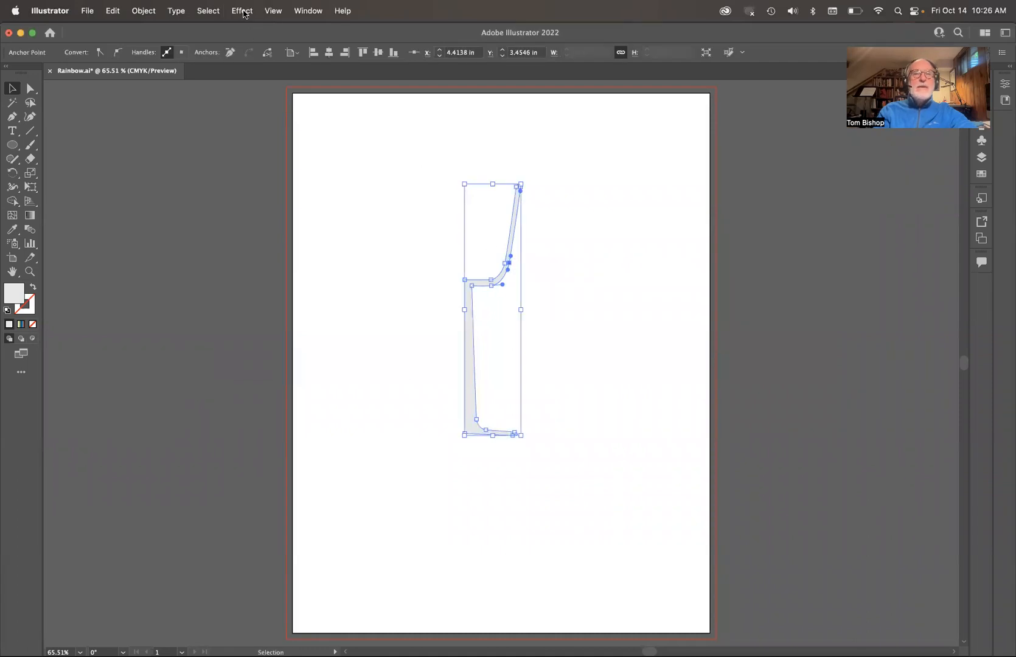
{"action": "left_click", "coordinate": [243, 11]}
{"action": "mouse_move", "coordinate": [268, 98]}
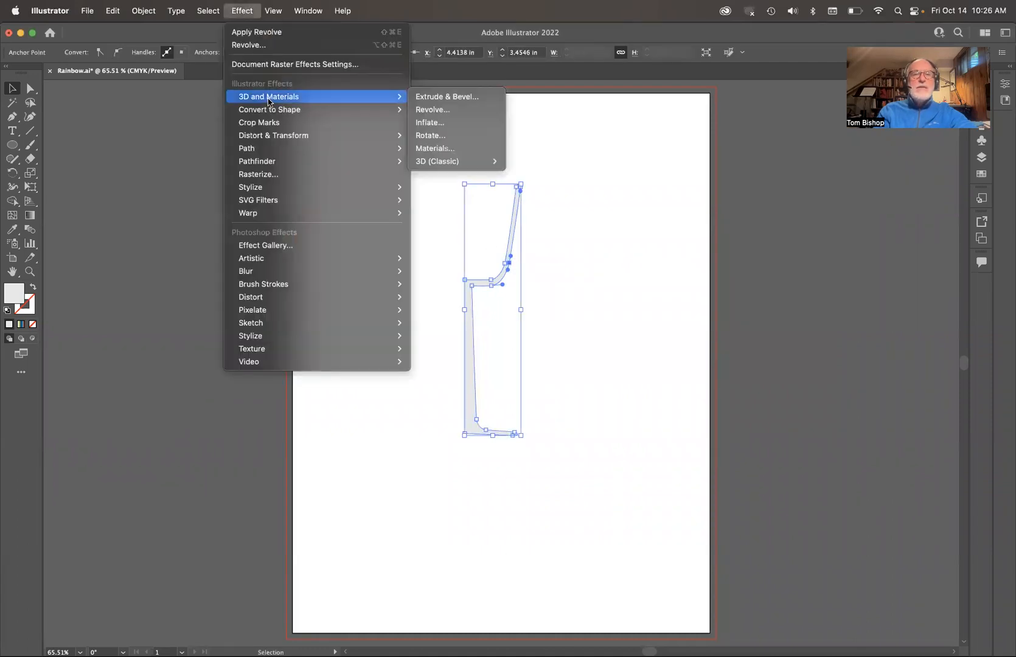
{"action": "left_click", "coordinate": [451, 110]}
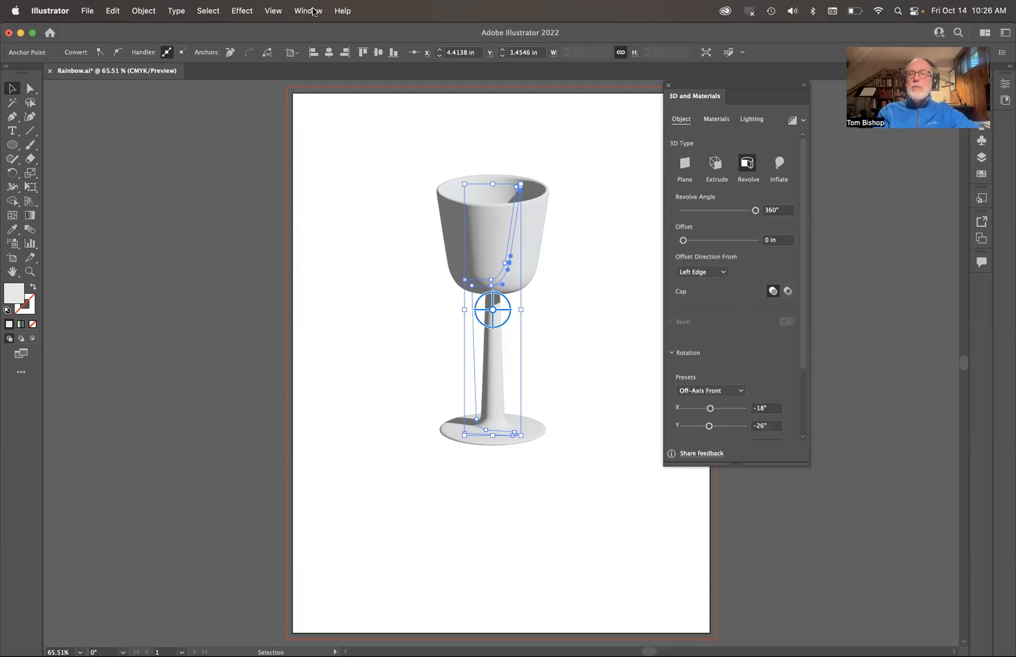
Step: Show the Asset Export settings and add the revolved goblet as an export asset
{"action": "left_click", "coordinate": [308, 11]}
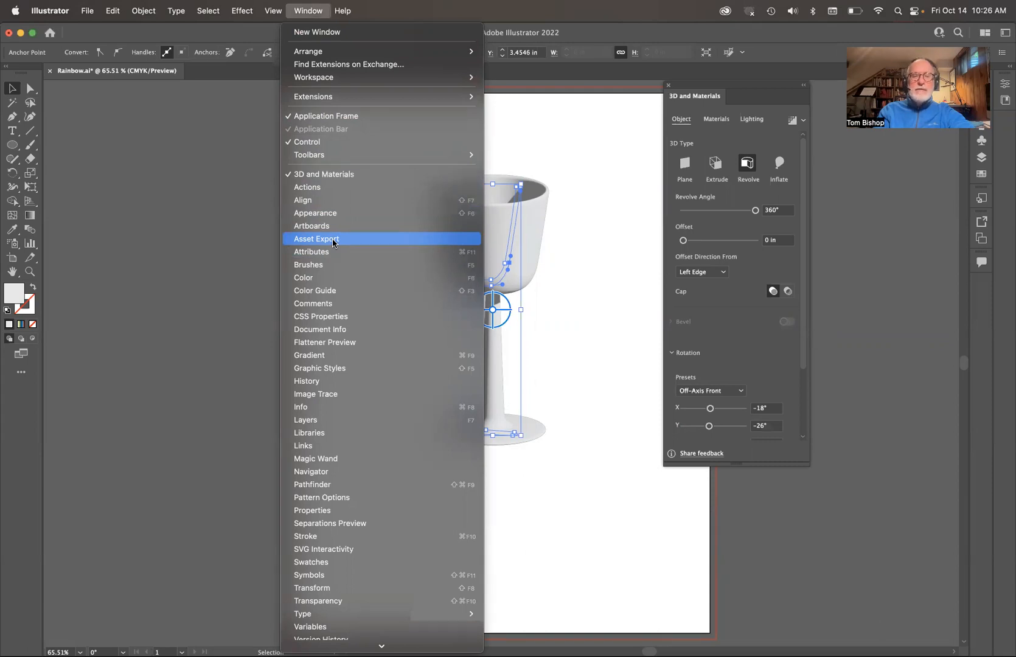
{"action": "left_click", "coordinate": [333, 244]}
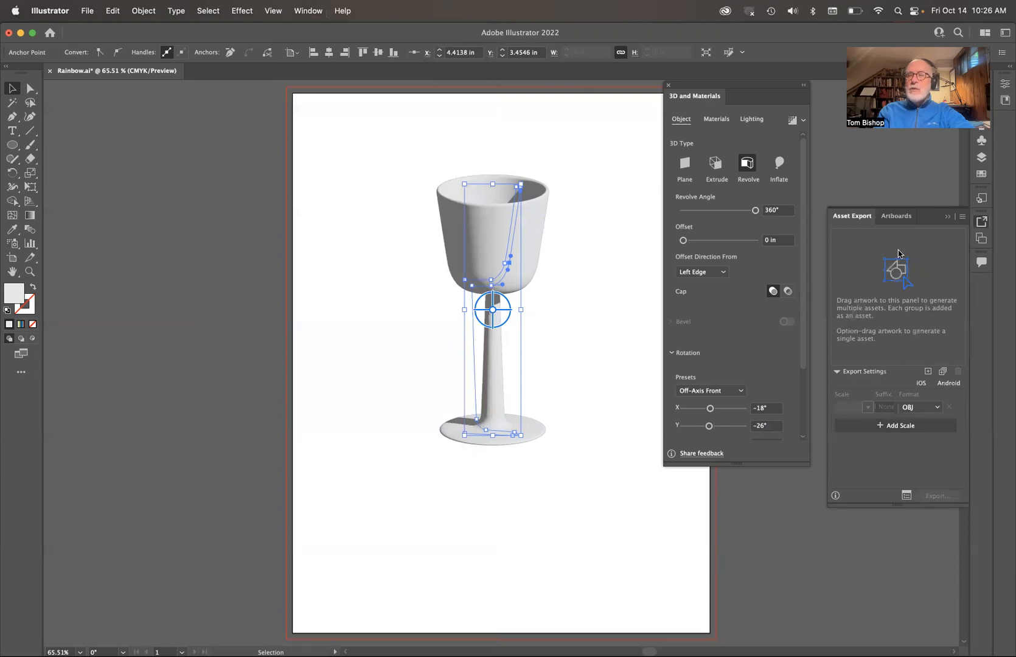
{"action": "left_click_drag", "start_coordinate": [510, 232], "coordinate": [856, 248]}
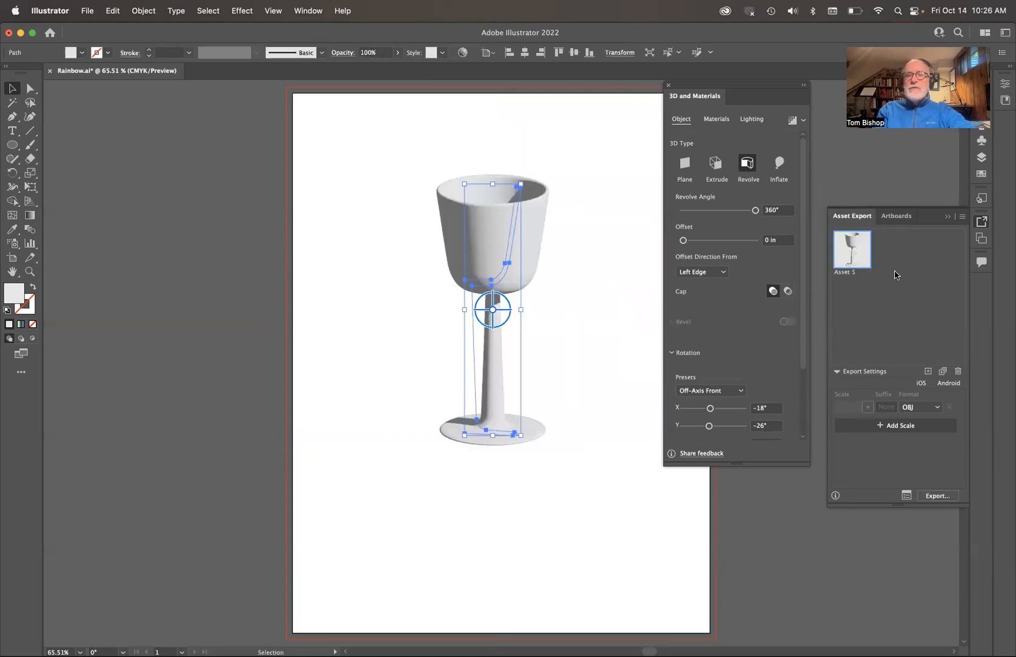
Step: Export the goblet asset in OBJ format to the Desktop, replacing the existing Asset 5.obj
{"action": "left_click", "coordinate": [920, 408]}
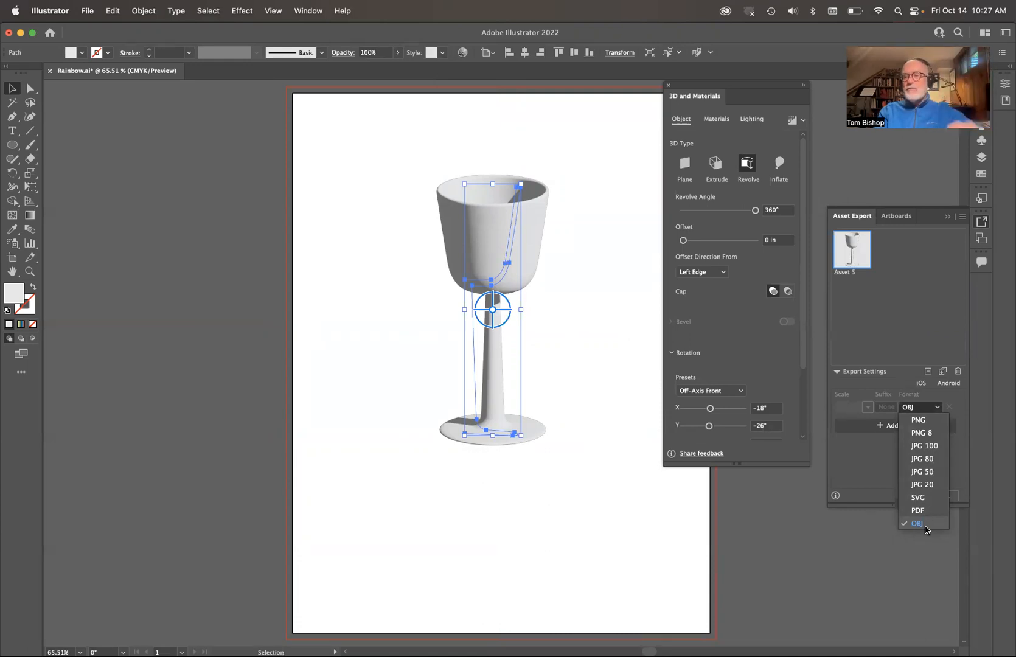
{"action": "left_click", "coordinate": [925, 527]}
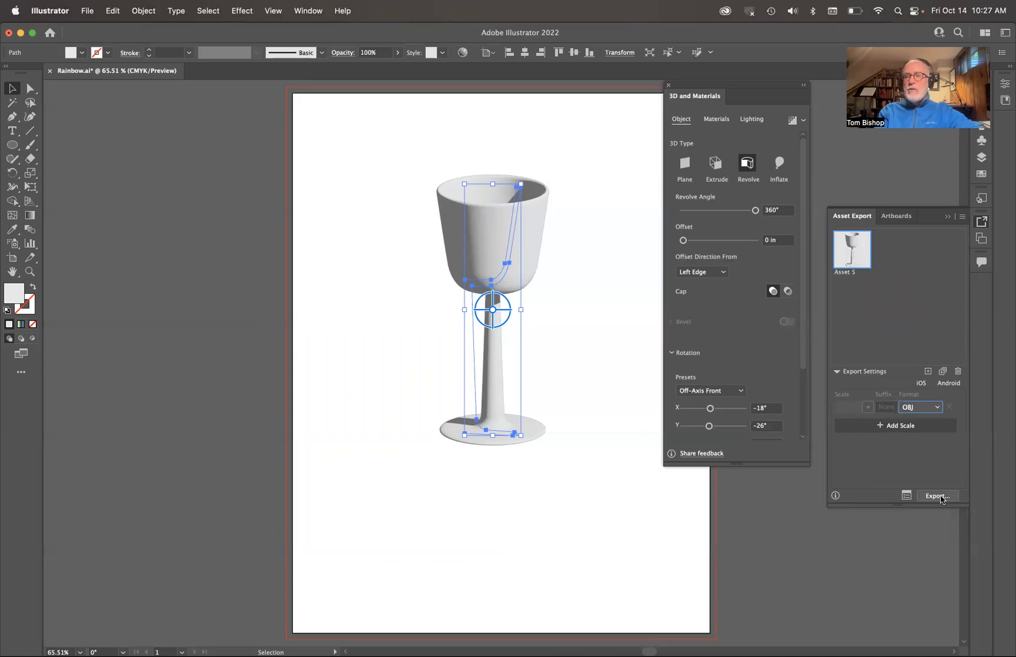
{"action": "left_click", "coordinate": [938, 497]}
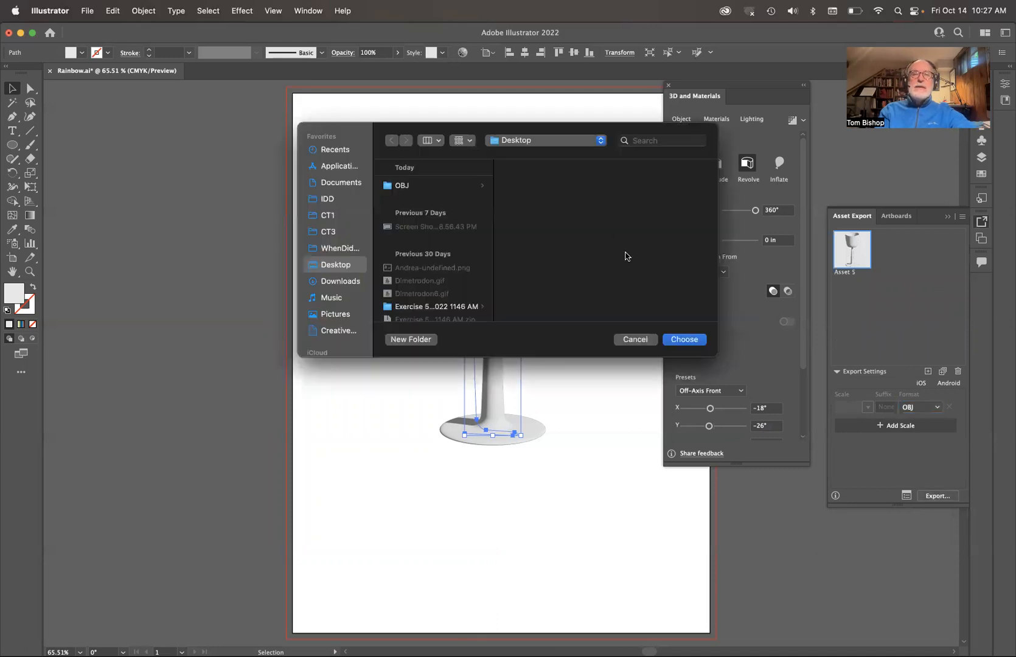
{"action": "left_click", "coordinate": [685, 339]}
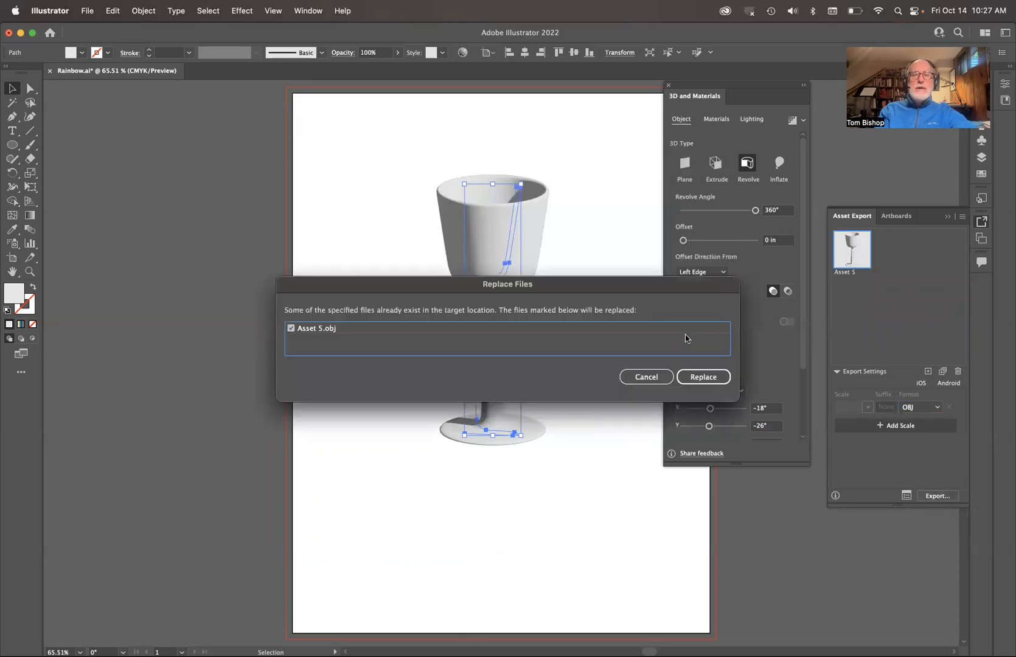
{"action": "left_click", "coordinate": [704, 377]}
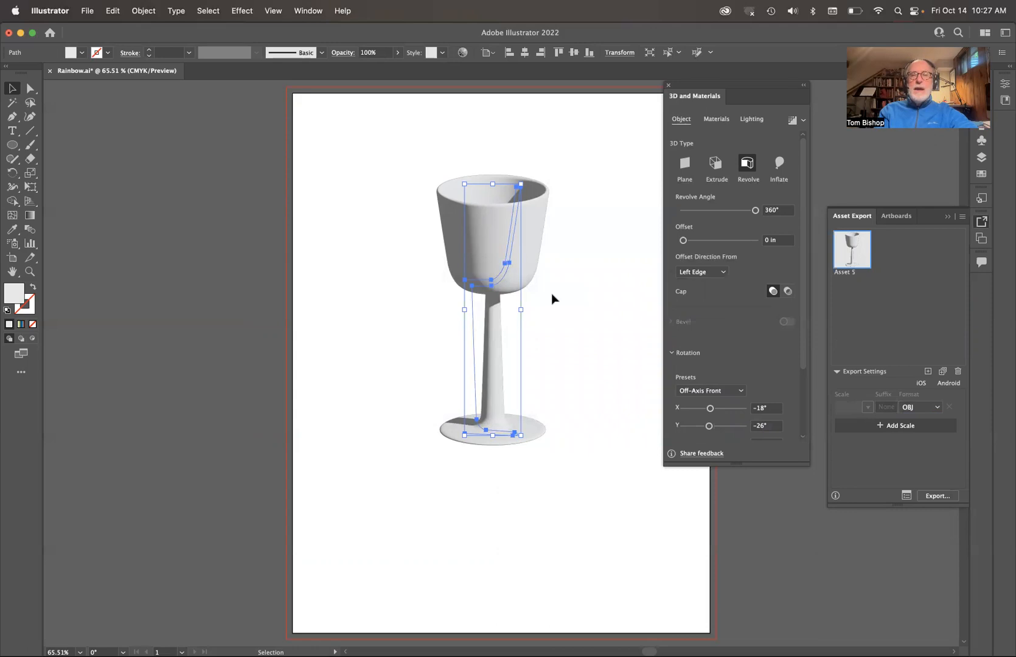
Step: Switch to Finder and look at the exported files in the OBJ folder on the Desktop
{"action": "key", "text": "a"}
{"action": "key", "text": "super+Tab"}
{"action": "key", "text": "super+Tab"}
{"action": "key", "text": "super+Tab"}
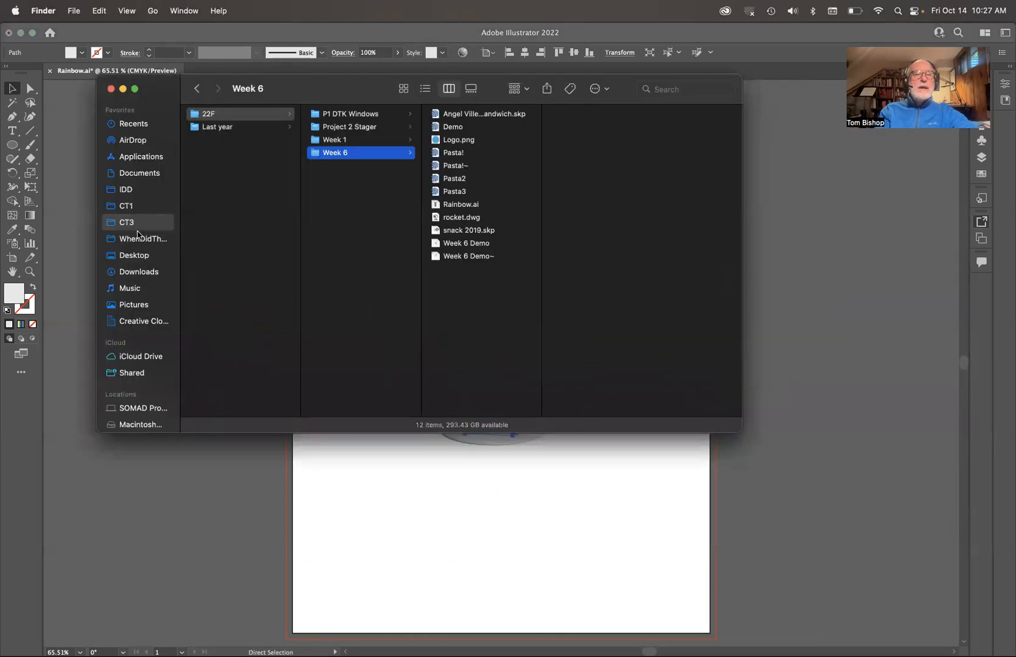
{"action": "left_click", "coordinate": [135, 254]}
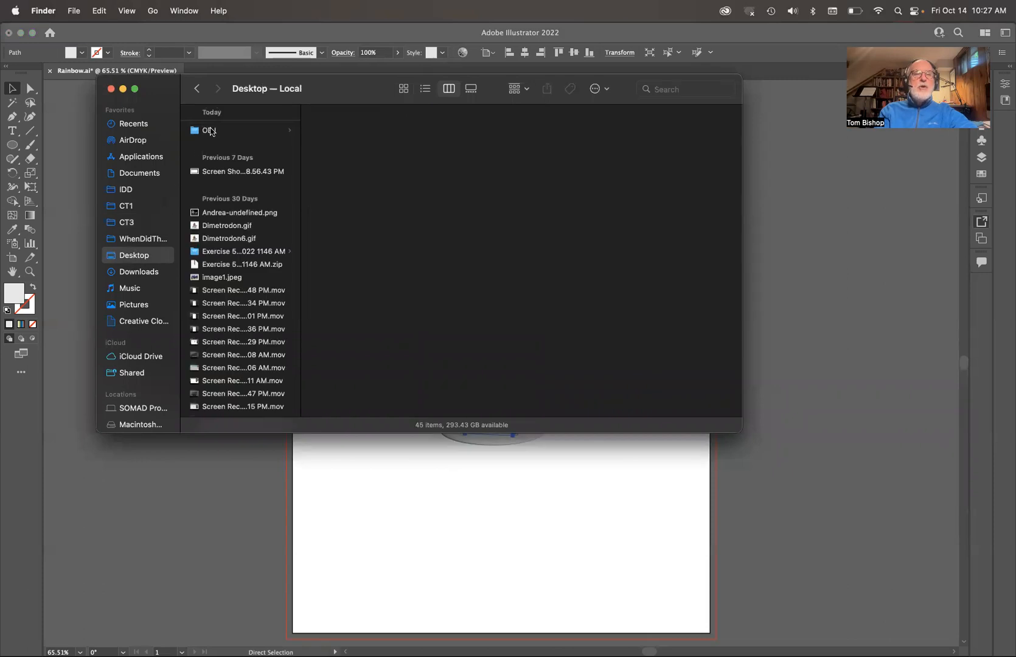
{"action": "left_click", "coordinate": [210, 131]}
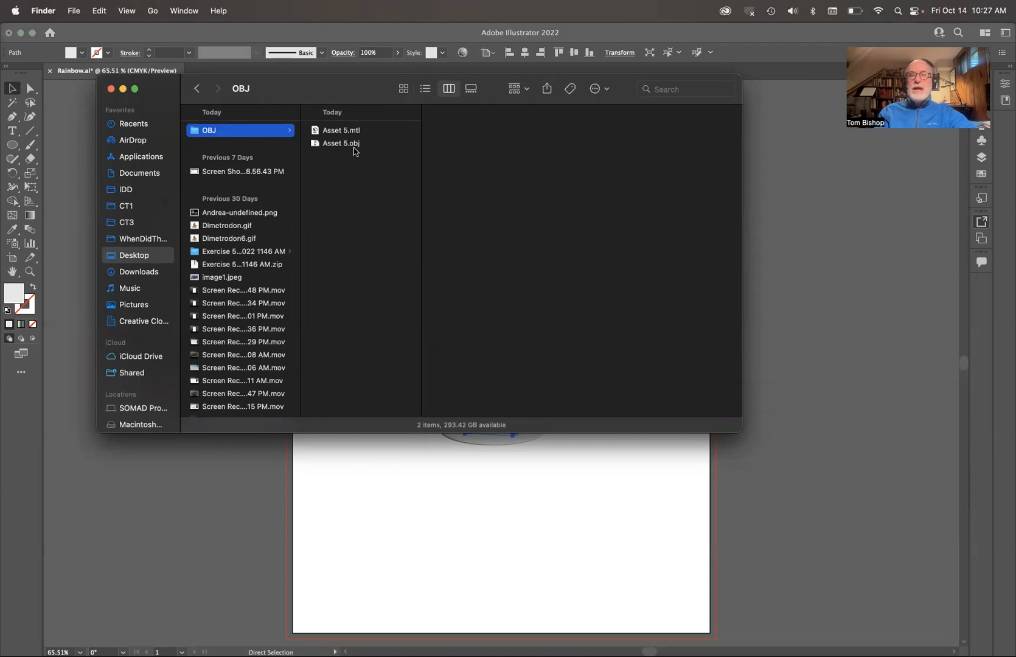
Step: Switch to Substance 3D Stager and import Asset 5.obj from the OBJ folder as a 3D model, generating UVs
{"action": "key", "text": "super+Tab"}
{"action": "key", "text": "super+Tab"}
{"action": "key", "text": "super+Tab"}
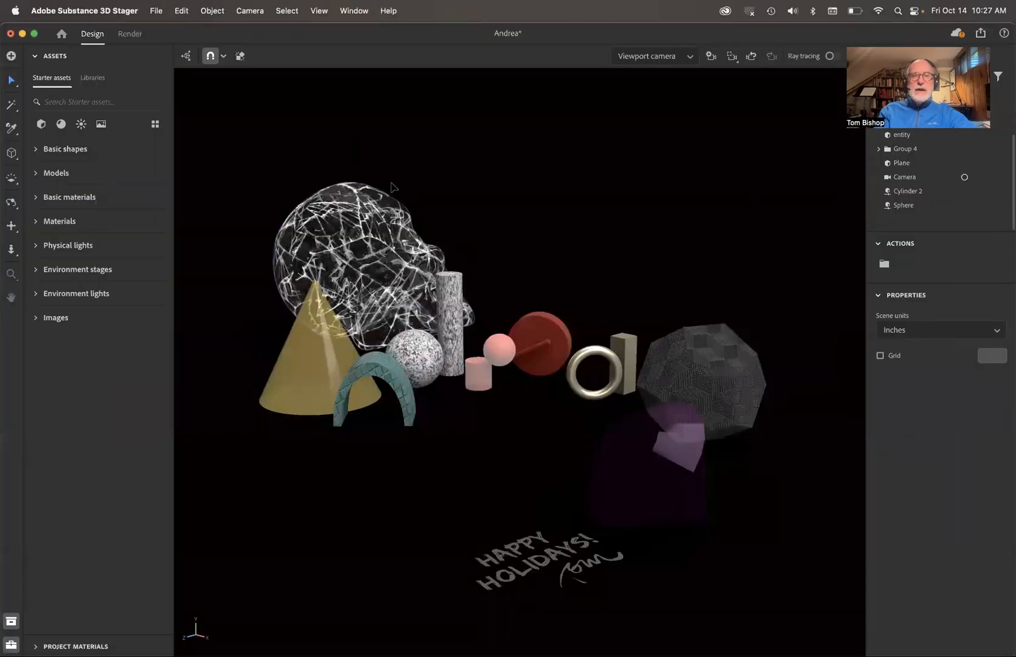
{"action": "left_click", "coordinate": [156, 11]}
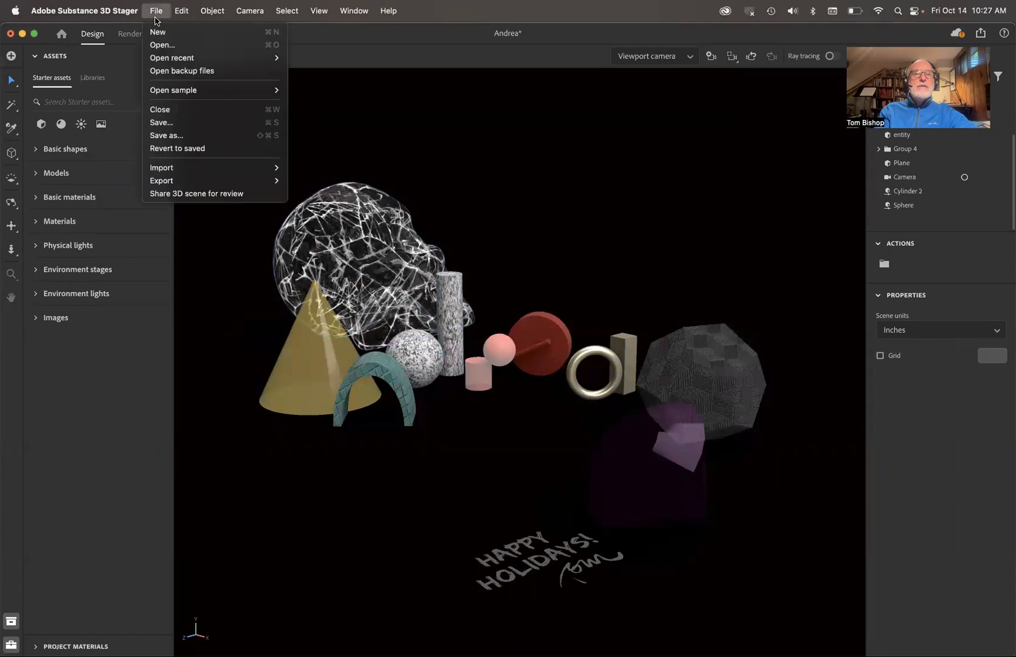
{"action": "mouse_move", "coordinate": [174, 167]}
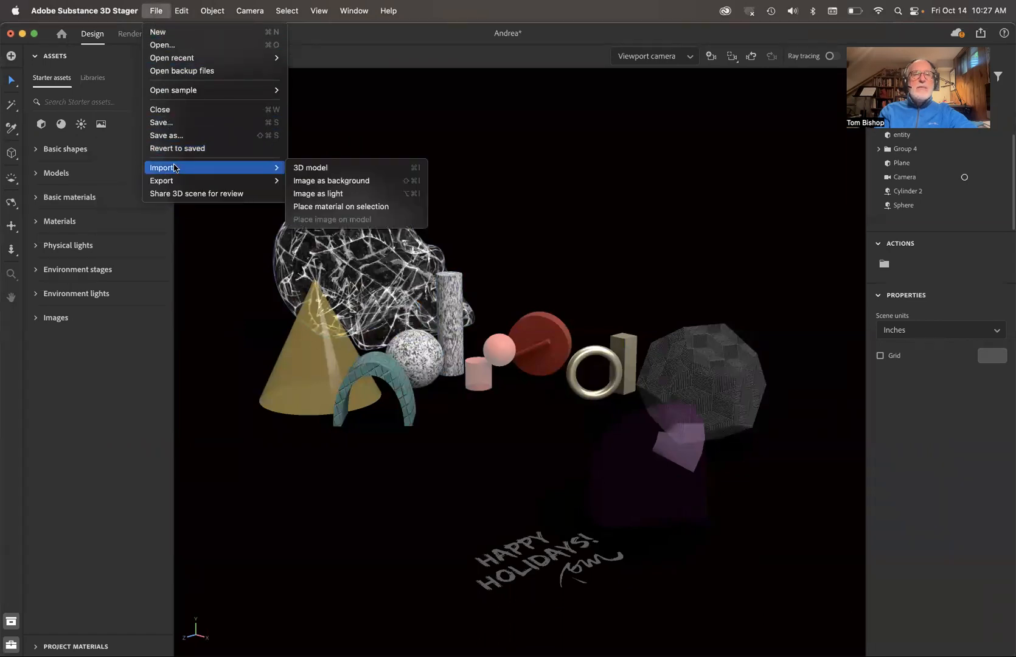
{"action": "left_click", "coordinate": [322, 166]}
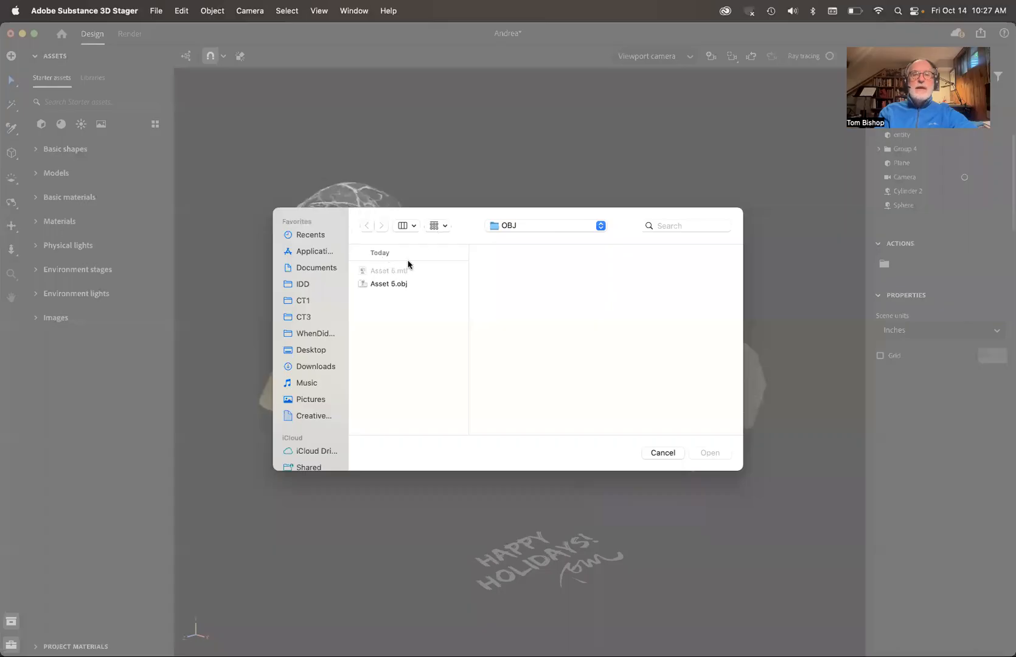
{"action": "left_click", "coordinate": [528, 226]}
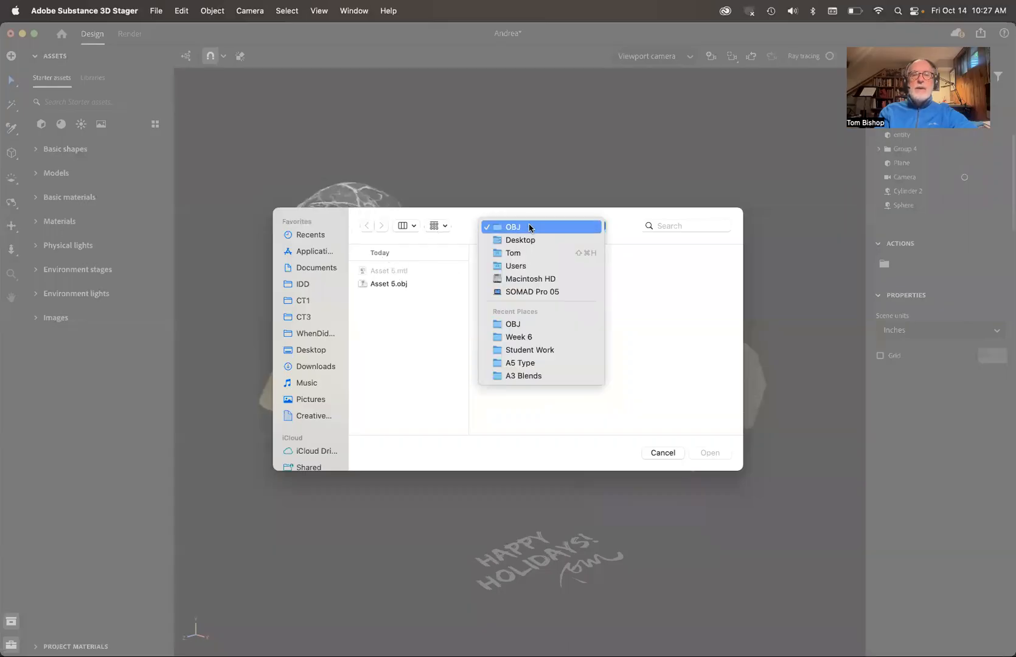
{"action": "left_click", "coordinate": [529, 226]}
{"action": "left_click", "coordinate": [393, 285]}
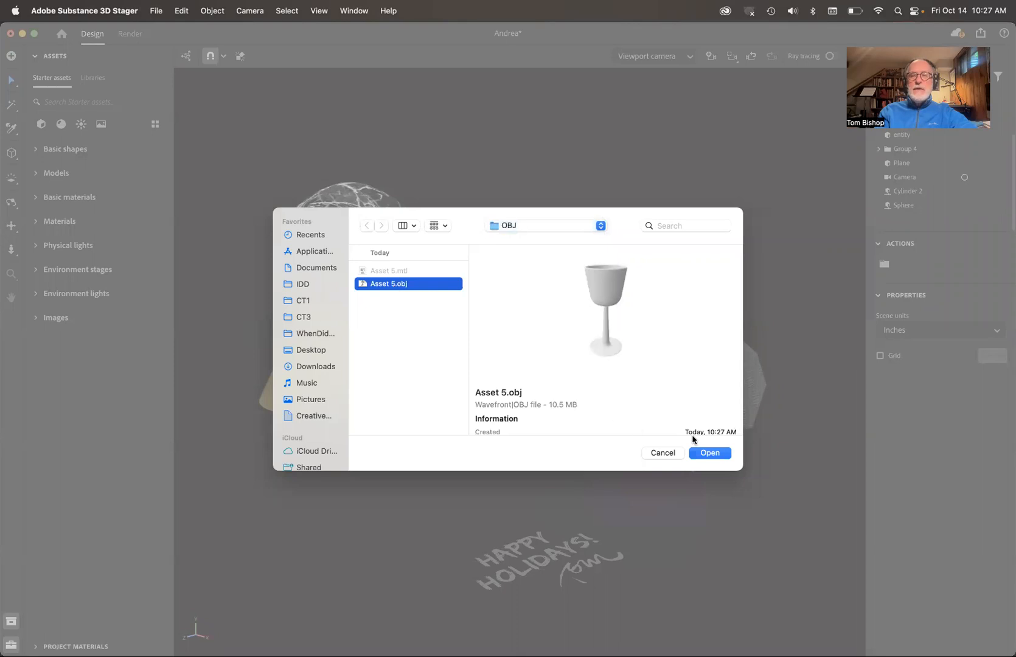
{"action": "left_click", "coordinate": [719, 455]}
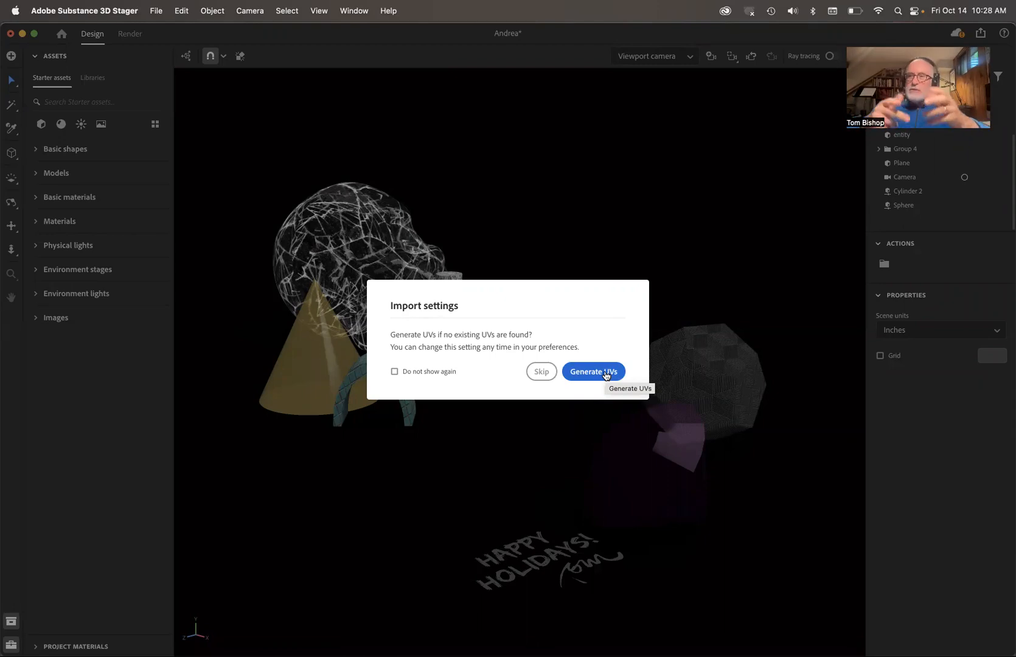
{"action": "left_click", "coordinate": [605, 376]}
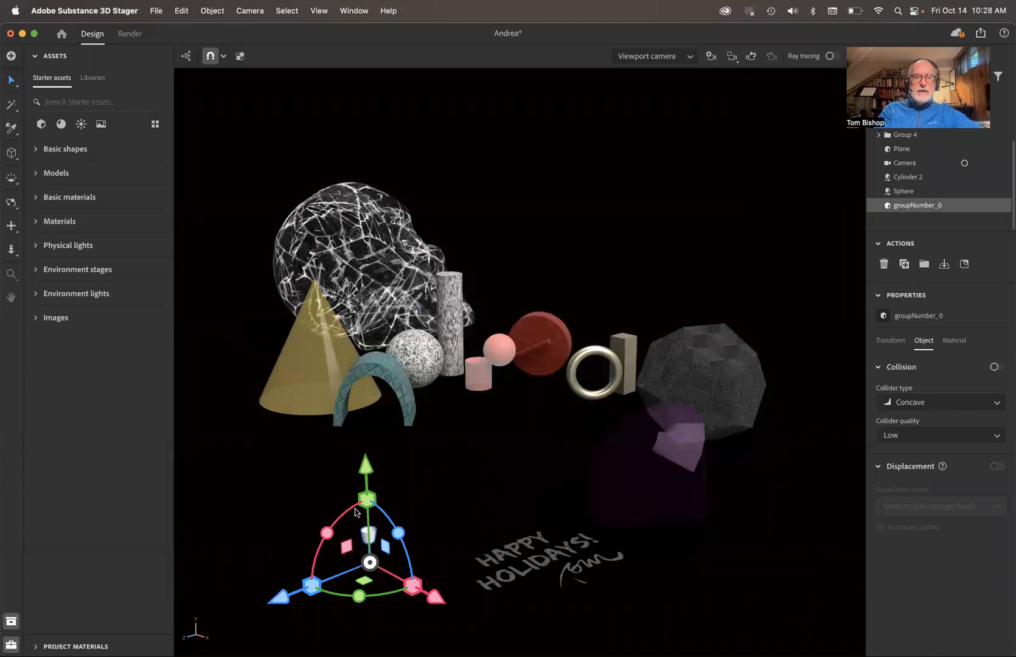
Step: Scale the imported goblet up to stand in front of the cone and raise it about 0.2 in
{"action": "left_click_drag", "start_coordinate": [365, 503], "coordinate": [859, 196]}
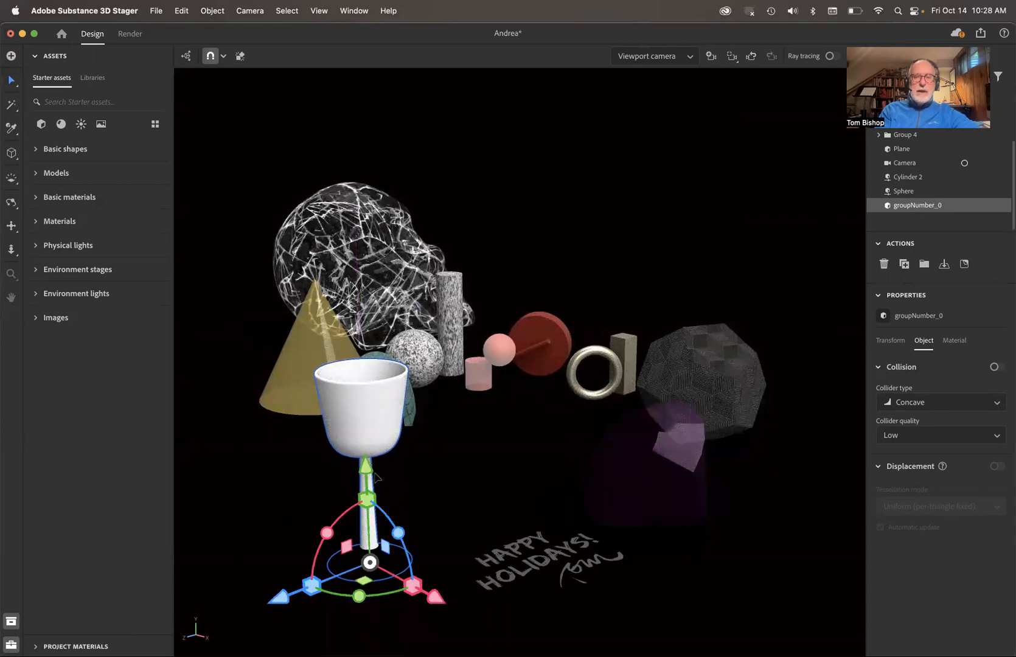
{"action": "left_click_drag", "start_coordinate": [368, 466], "coordinate": [367, 457]}
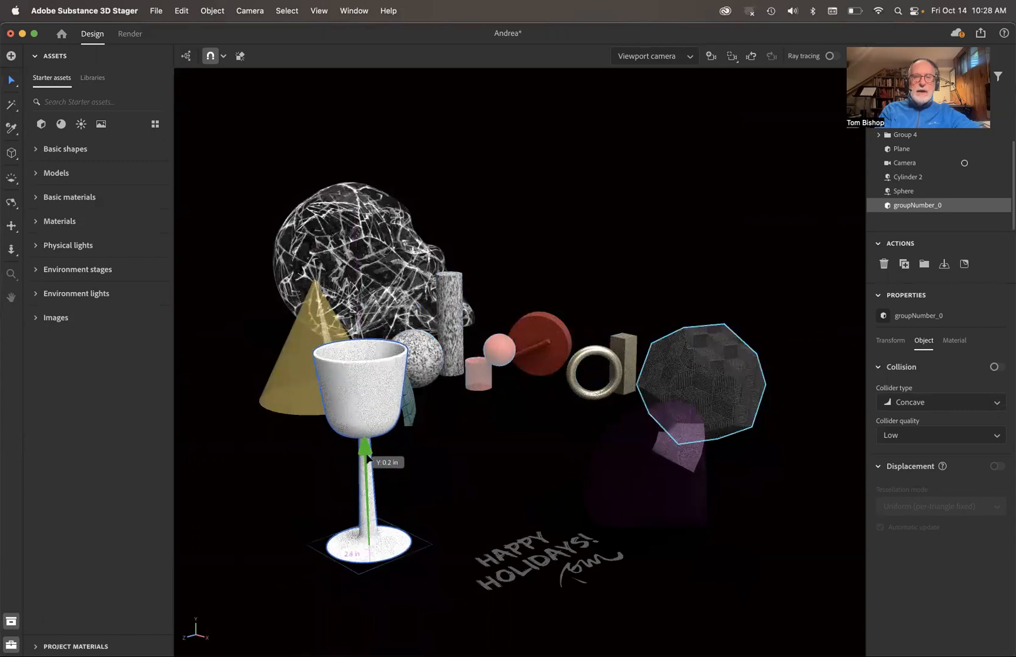
{"action": "left_click", "coordinate": [643, 262]}
{"action": "left_click", "coordinate": [384, 402]}
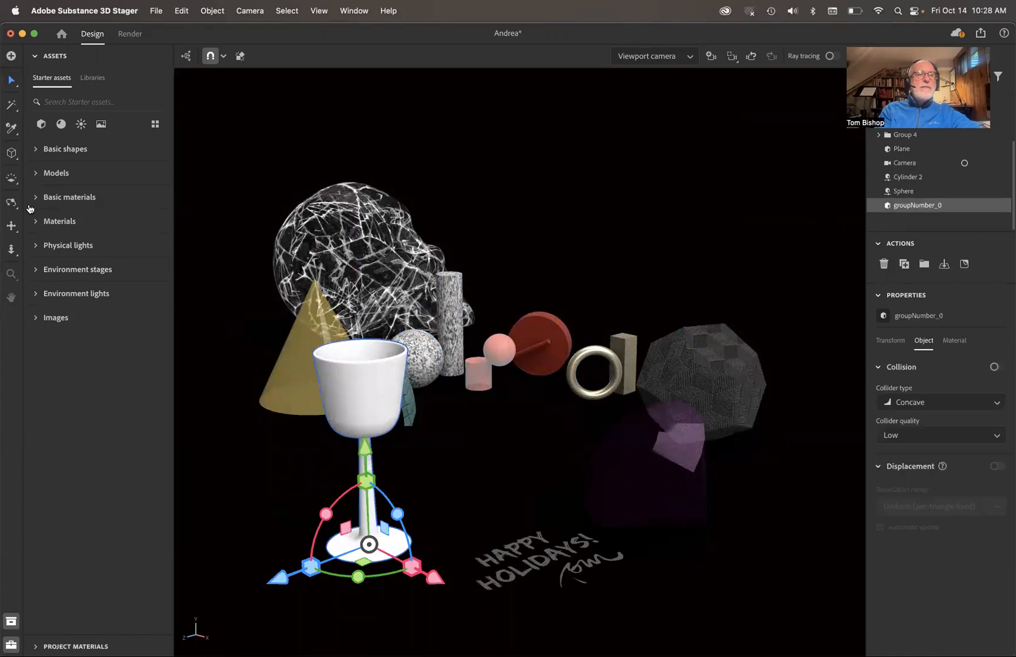
Step: Apply the Beer material from the starter assets to the goblet
{"action": "left_click", "coordinate": [37, 224]}
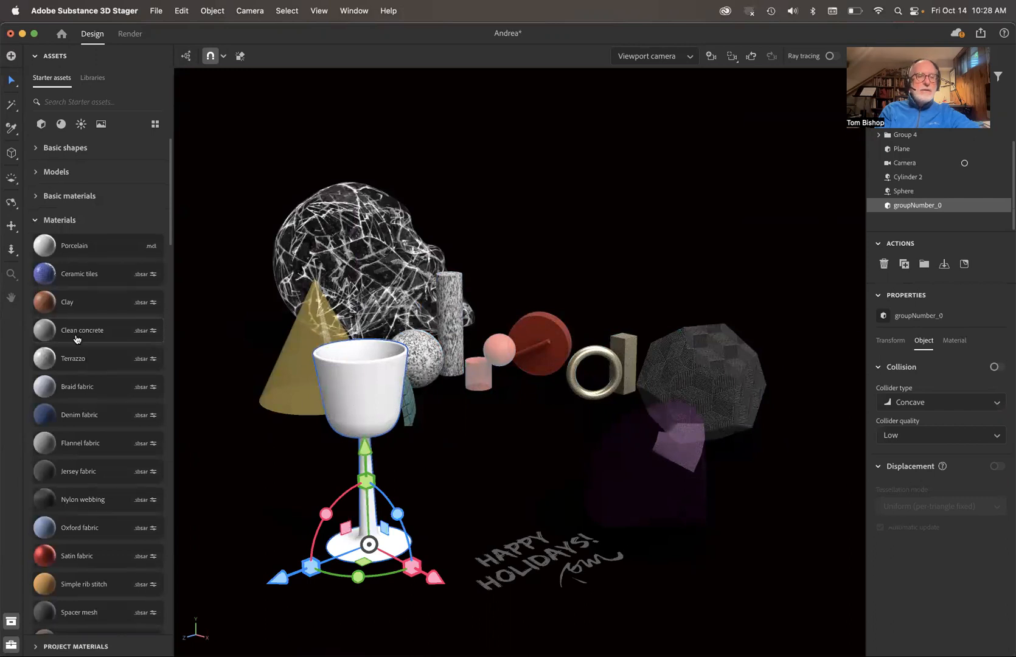
{"action": "scroll", "coordinate": [76, 337], "scroll_direction": "down", "scroll_amount": 2}
{"action": "scroll", "coordinate": [76, 339], "scroll_direction": "down", "scroll_amount": 20}
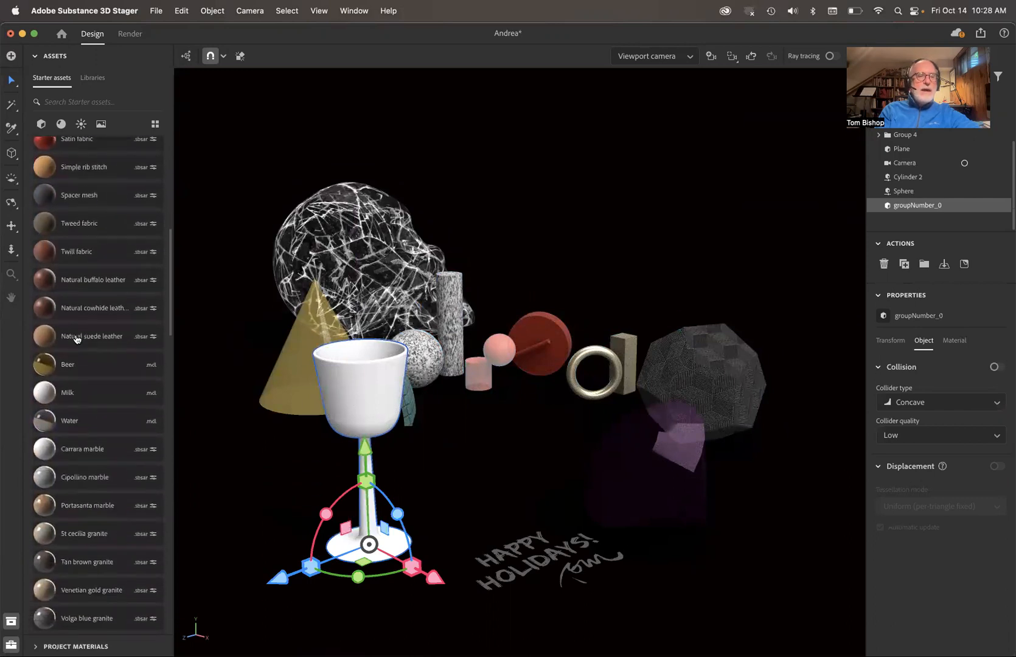
{"action": "scroll", "coordinate": [76, 339], "scroll_direction": "down", "scroll_amount": 1}
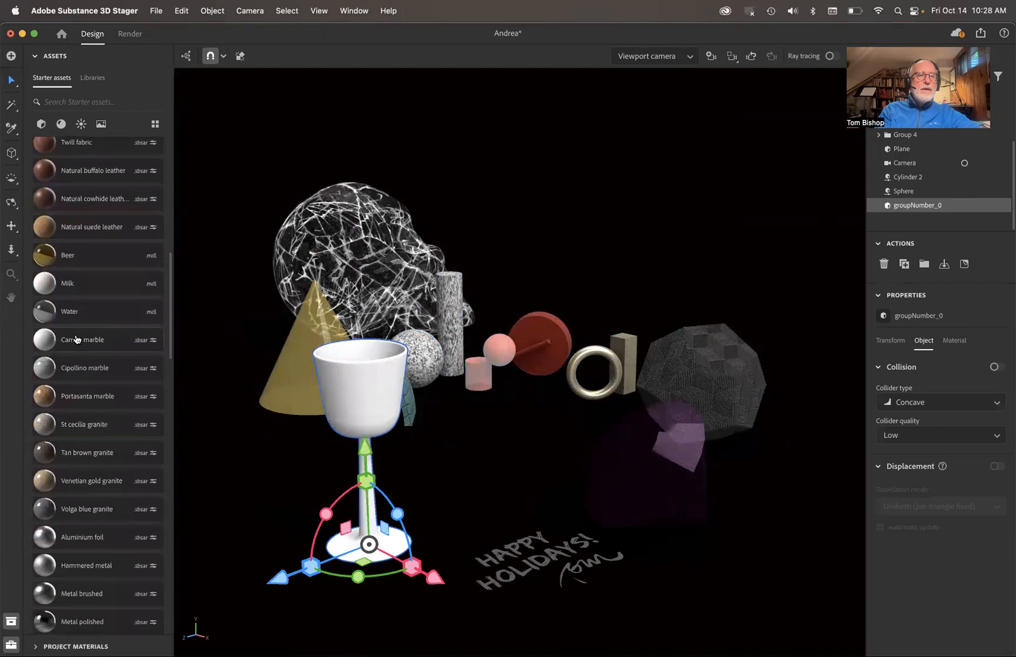
{"action": "left_click", "coordinate": [67, 258]}
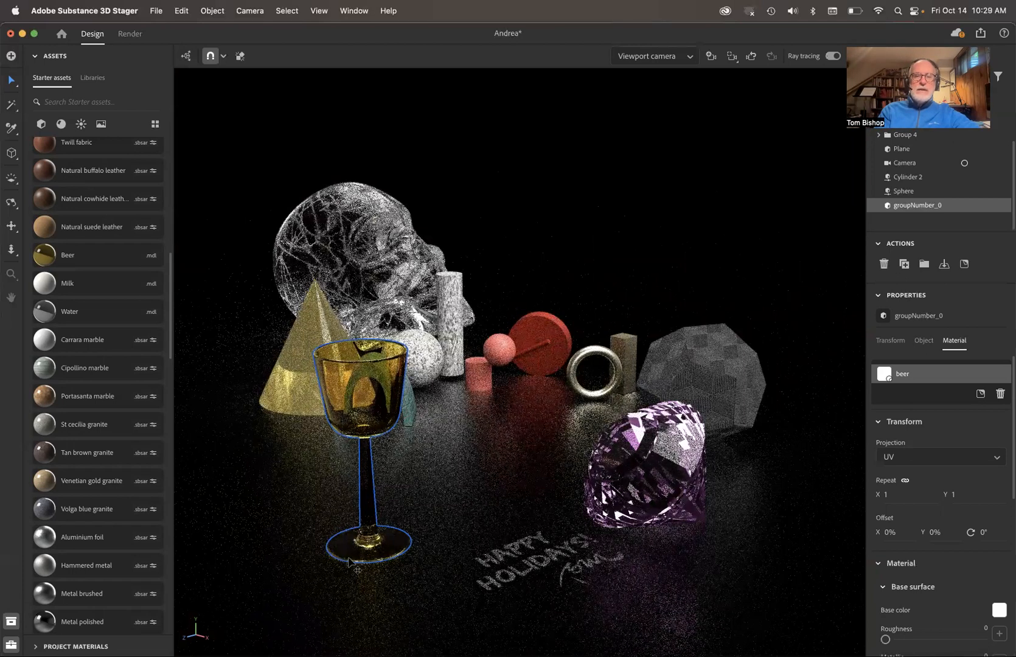
{"action": "scroll", "coordinate": [349, 561], "scroll_direction": "up", "scroll_amount": 3}
{"action": "scroll", "coordinate": [281, 465], "scroll_direction": "up", "scroll_amount": 5}
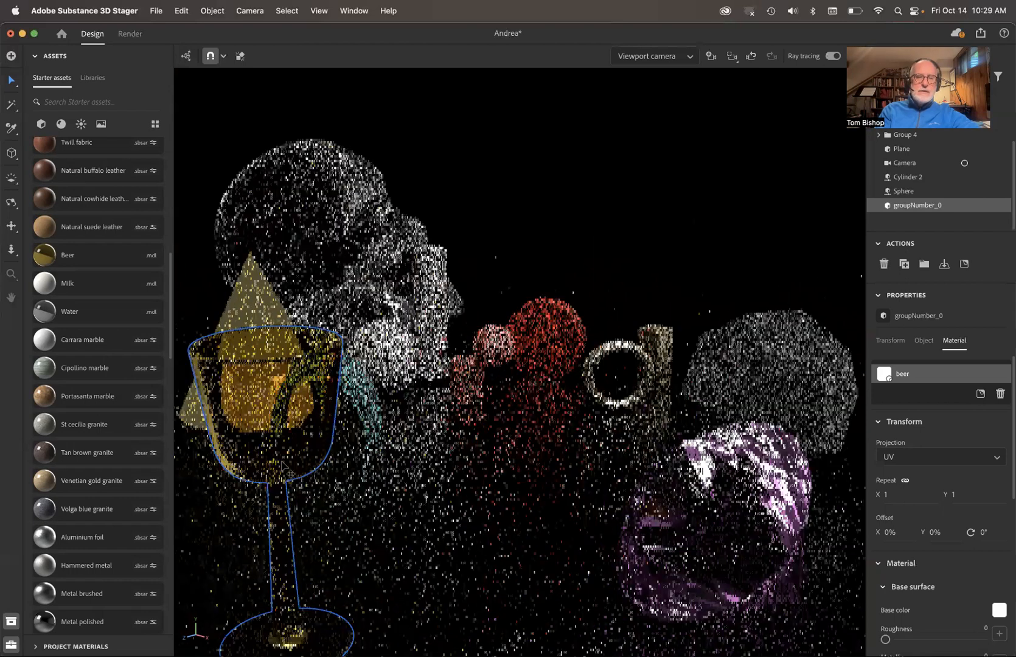